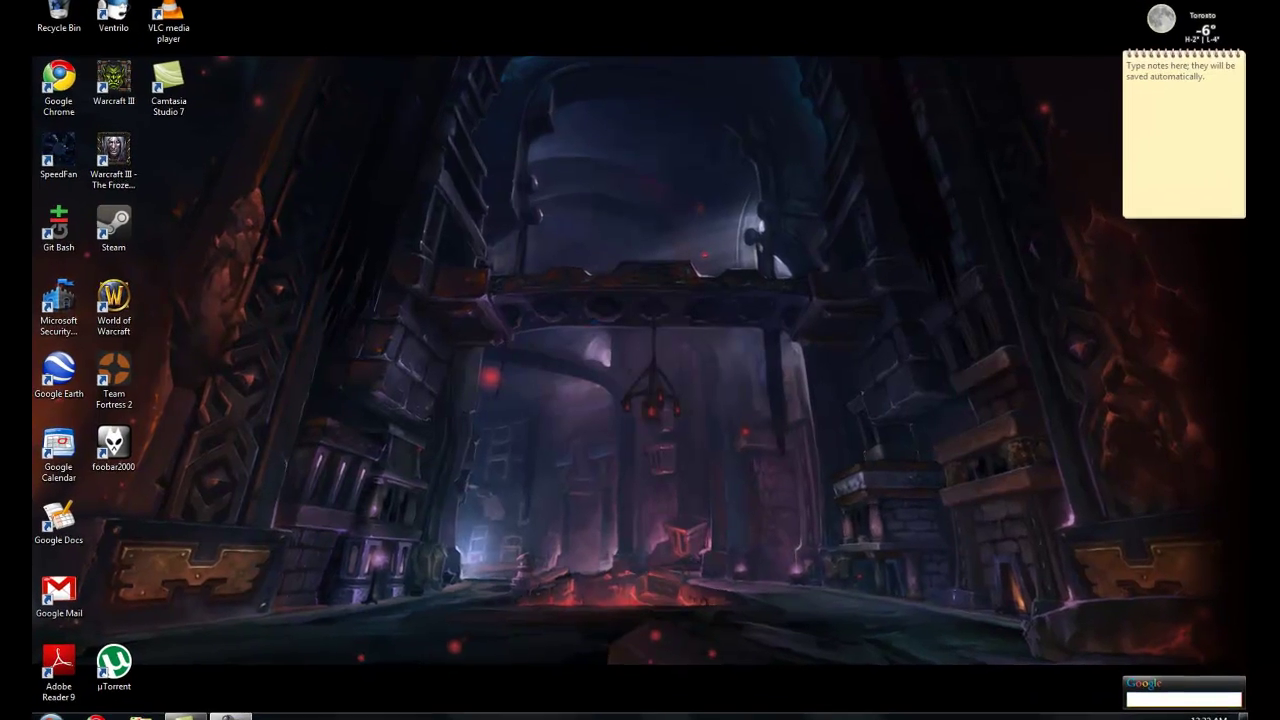
Bring up the Ventrilo window, close the Belkin n52te window covering it, and check the program's version information.
click(1130, 716)
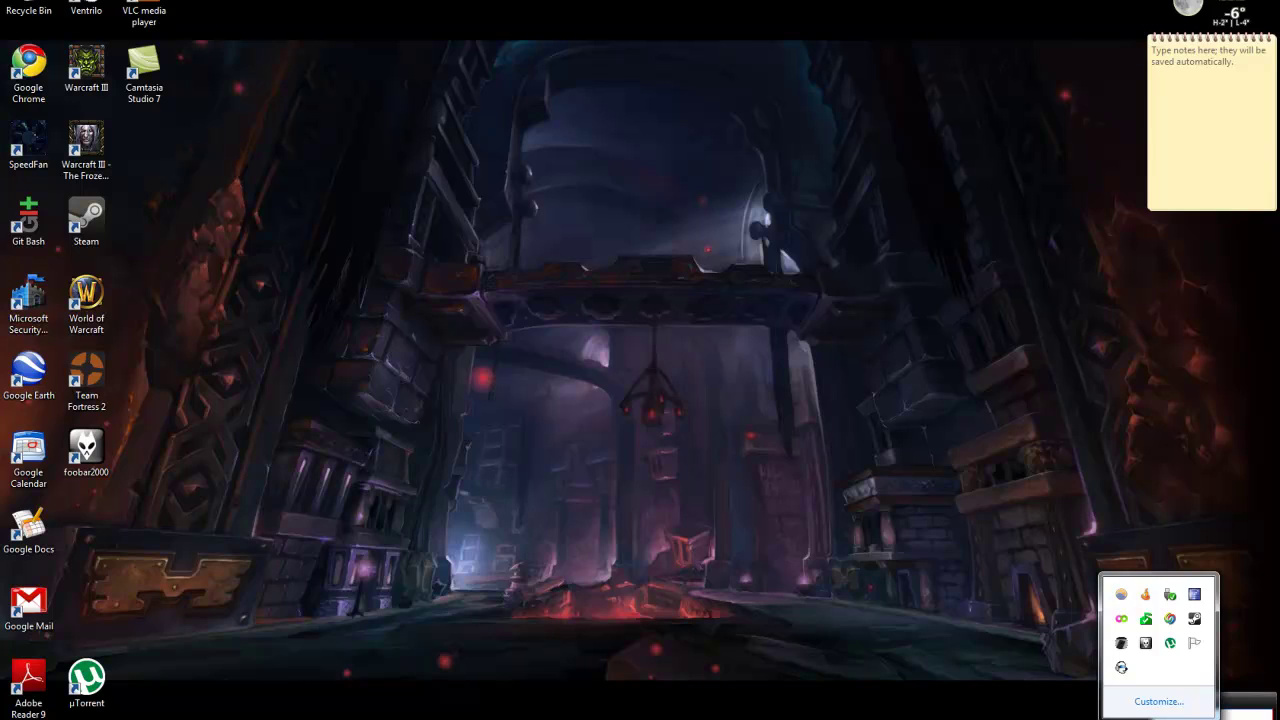
click(1121, 670)
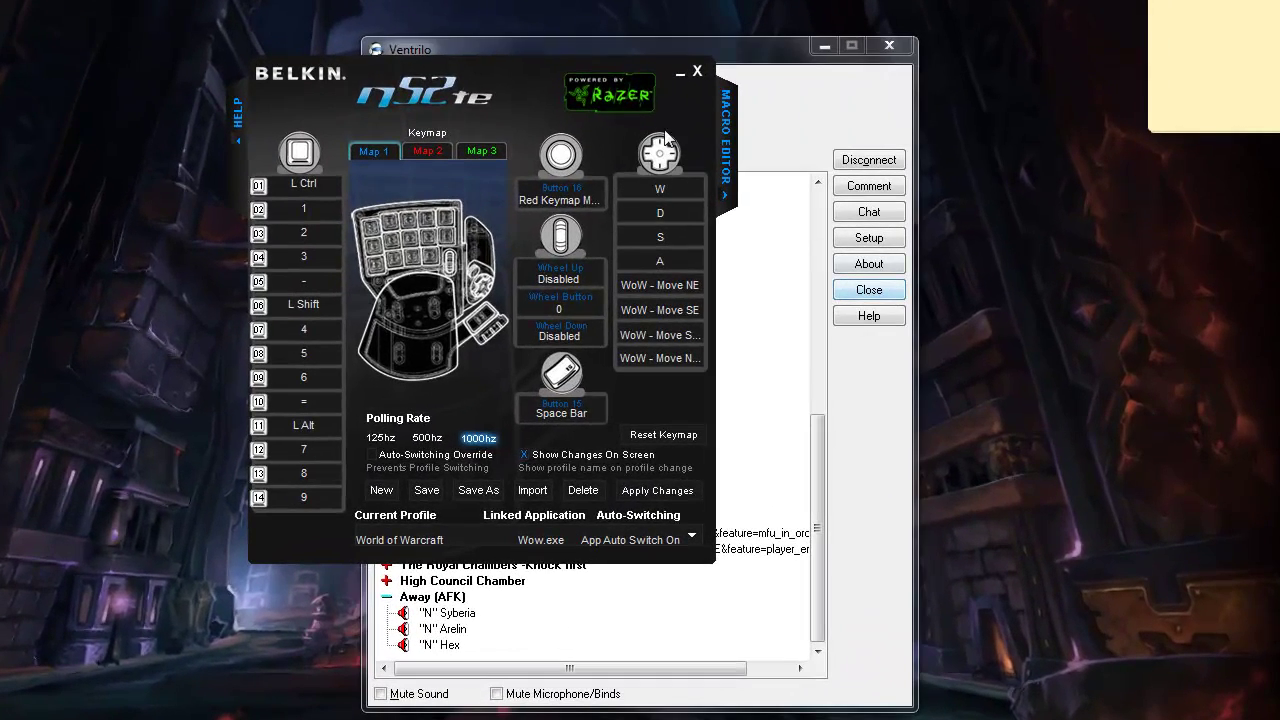
click(697, 71)
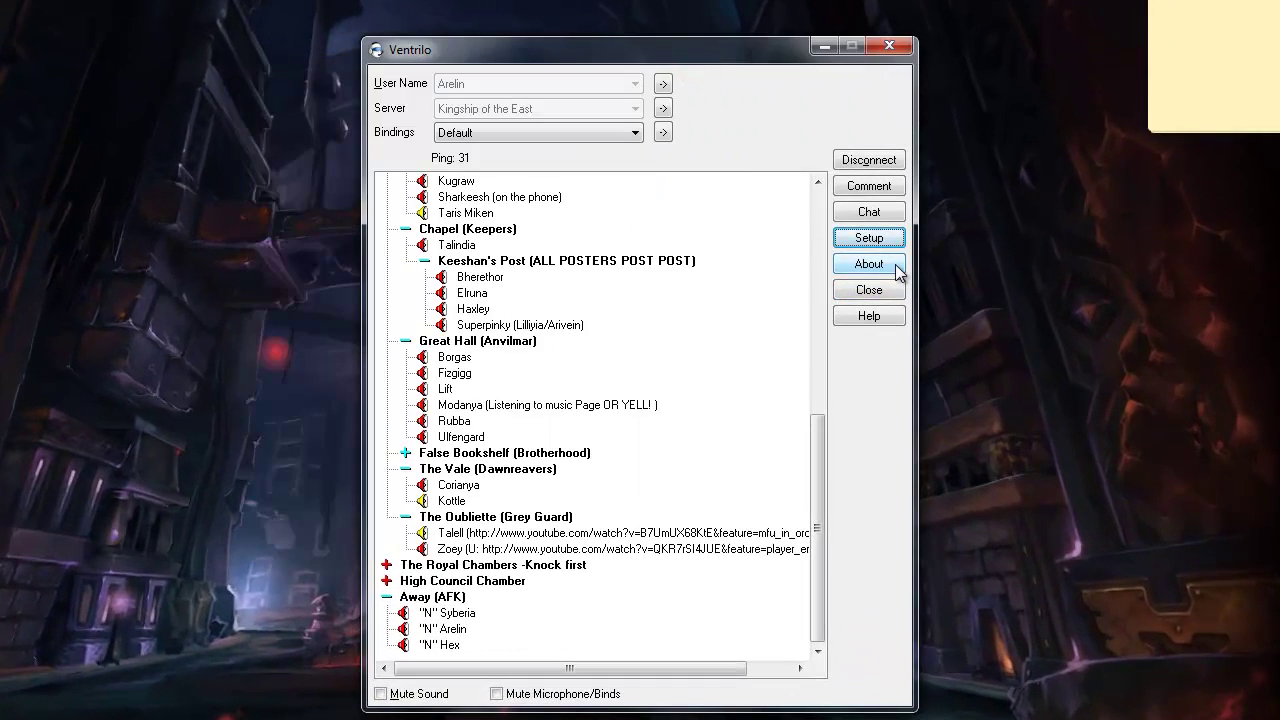
click(875, 266)
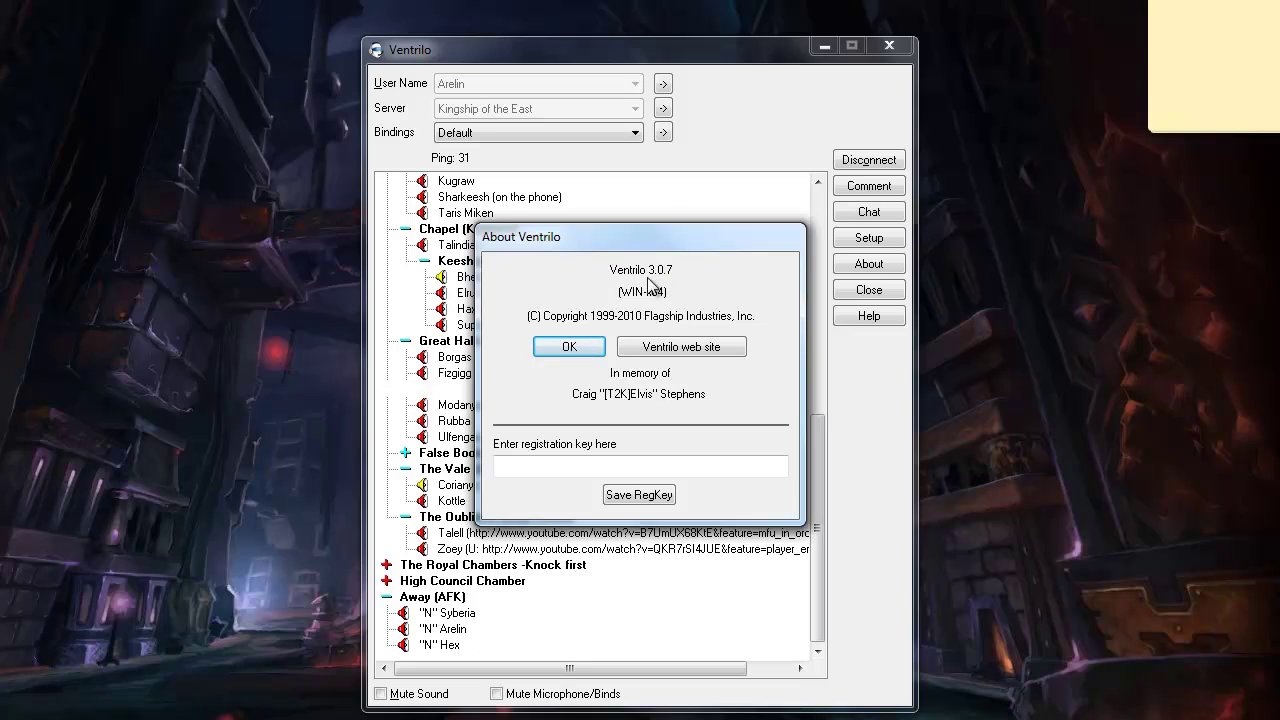
click(570, 345)
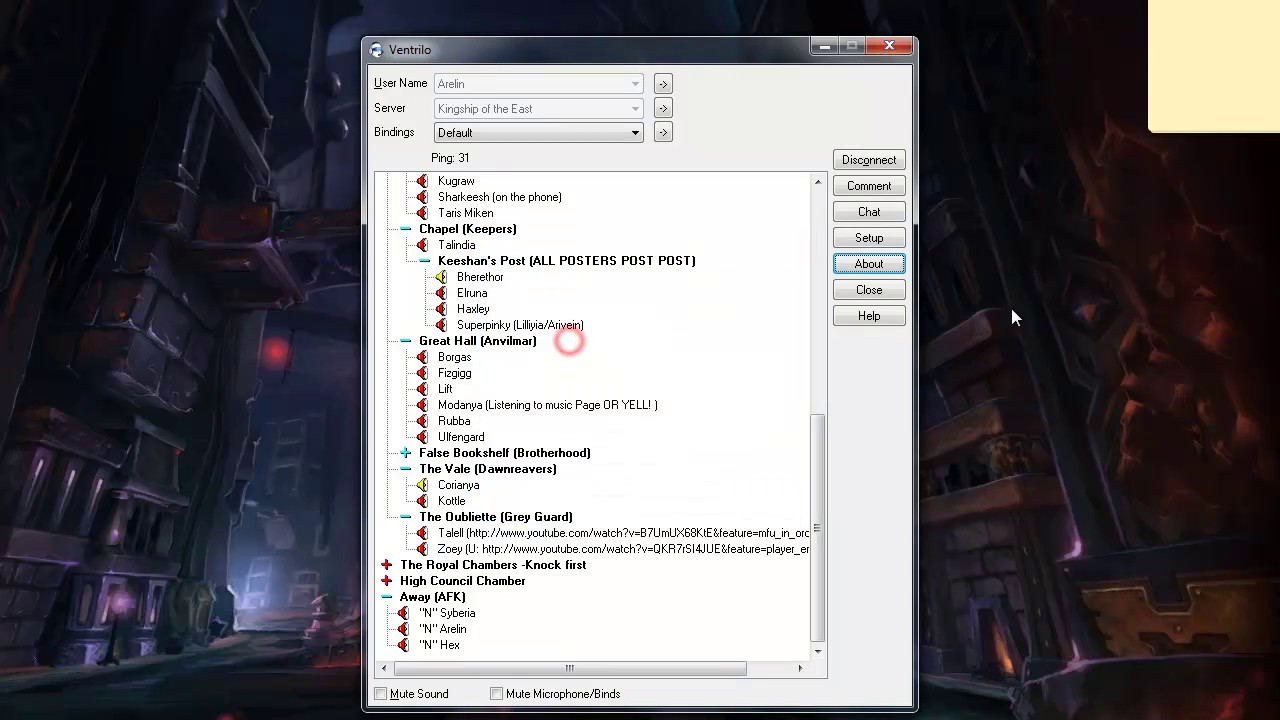
In Ventrilo's voice setup, allow ducking for Text To Speech (TTS) and Wave files as well.
click(889, 246)
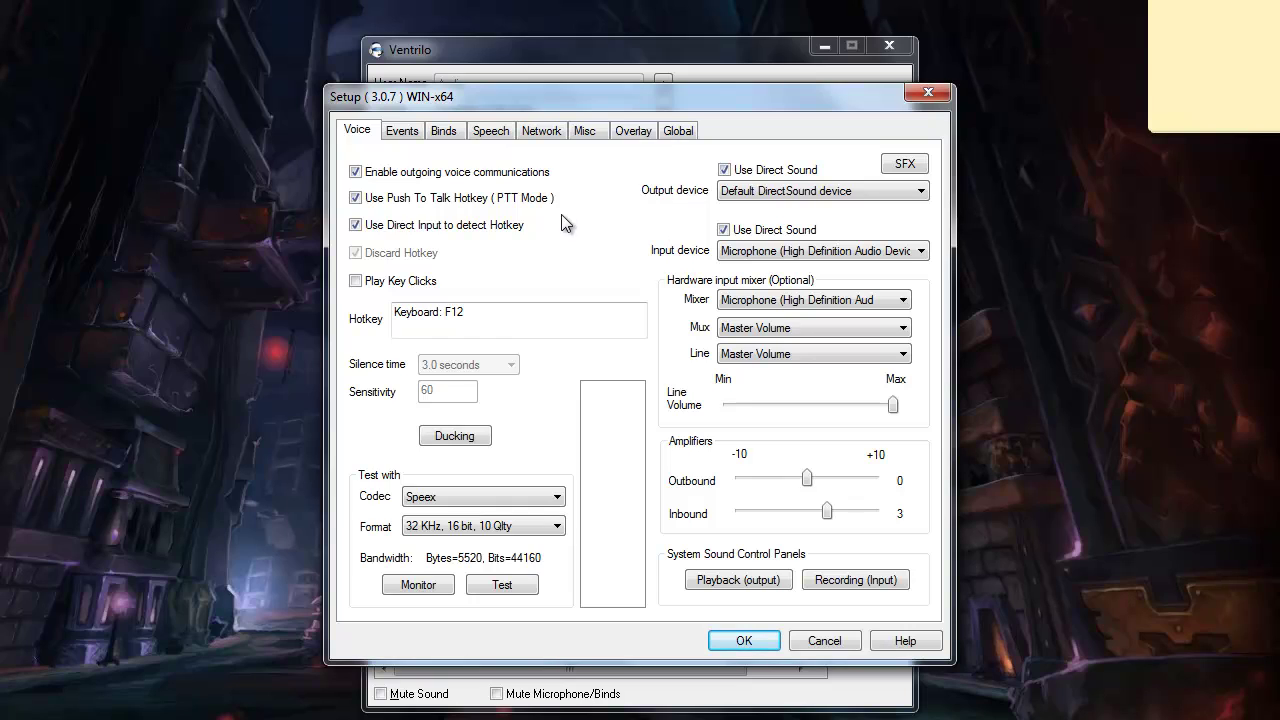
click(459, 438)
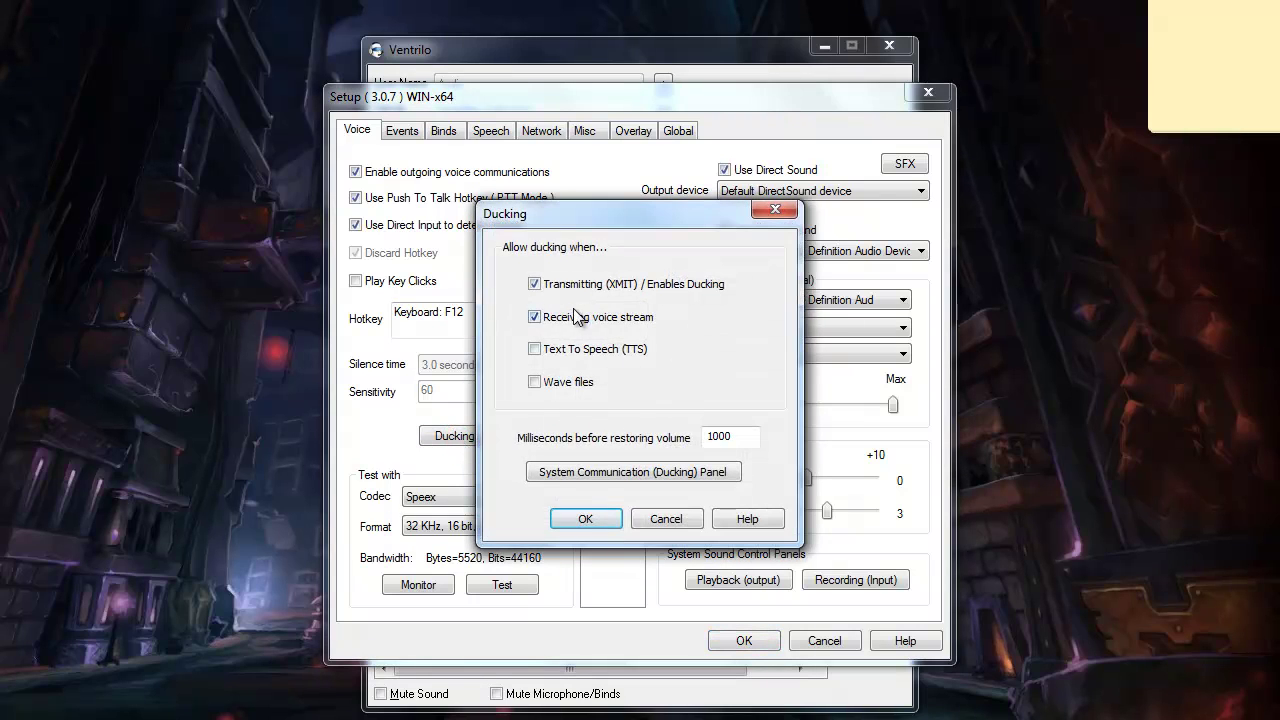
click(535, 285)
click(535, 285)
click(535, 348)
click(535, 386)
click(758, 438)
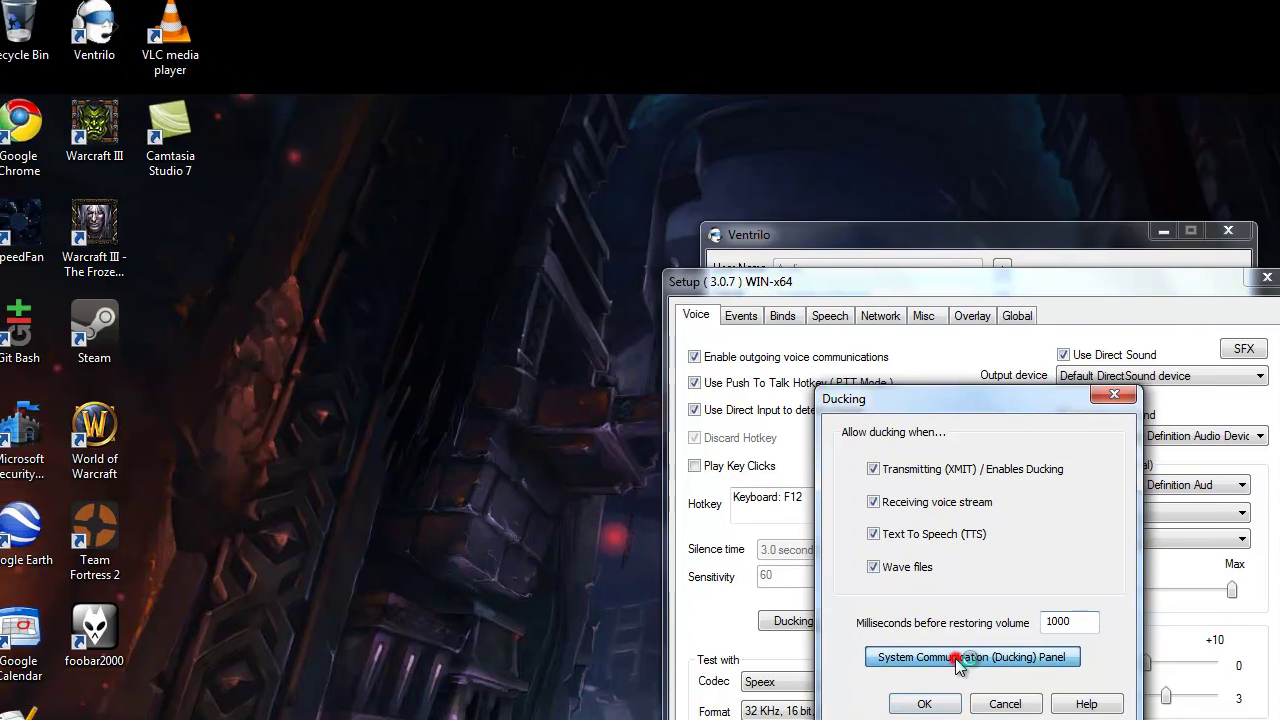
Review the Windows communications volume options and the microphones listed among the recording devices, then leave the sound settings.
click(562, 474)
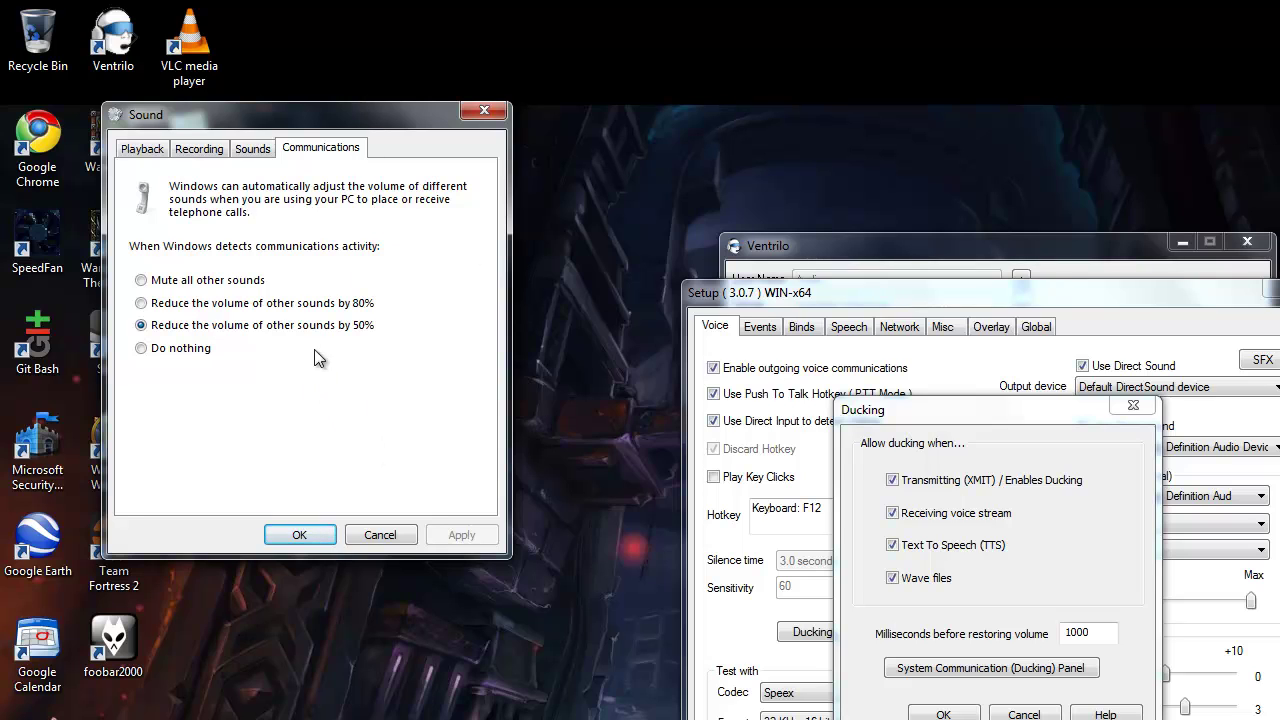
click(200, 149)
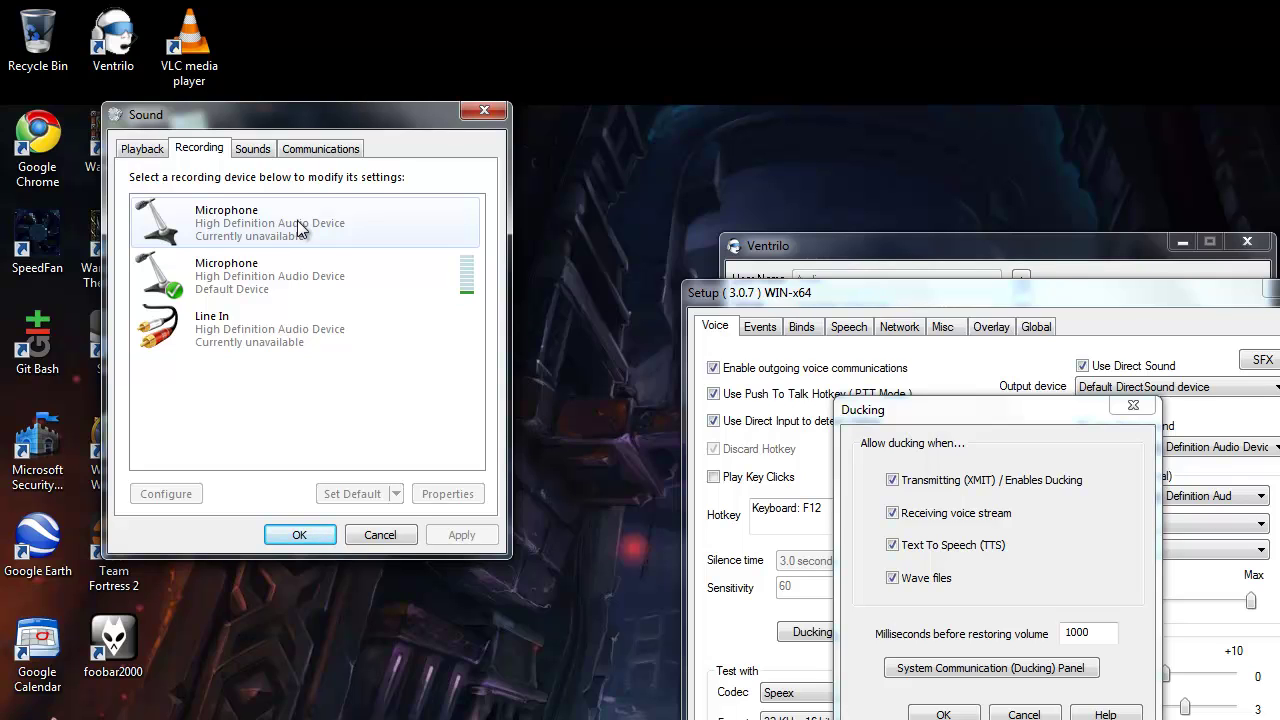
right_click(250, 223)
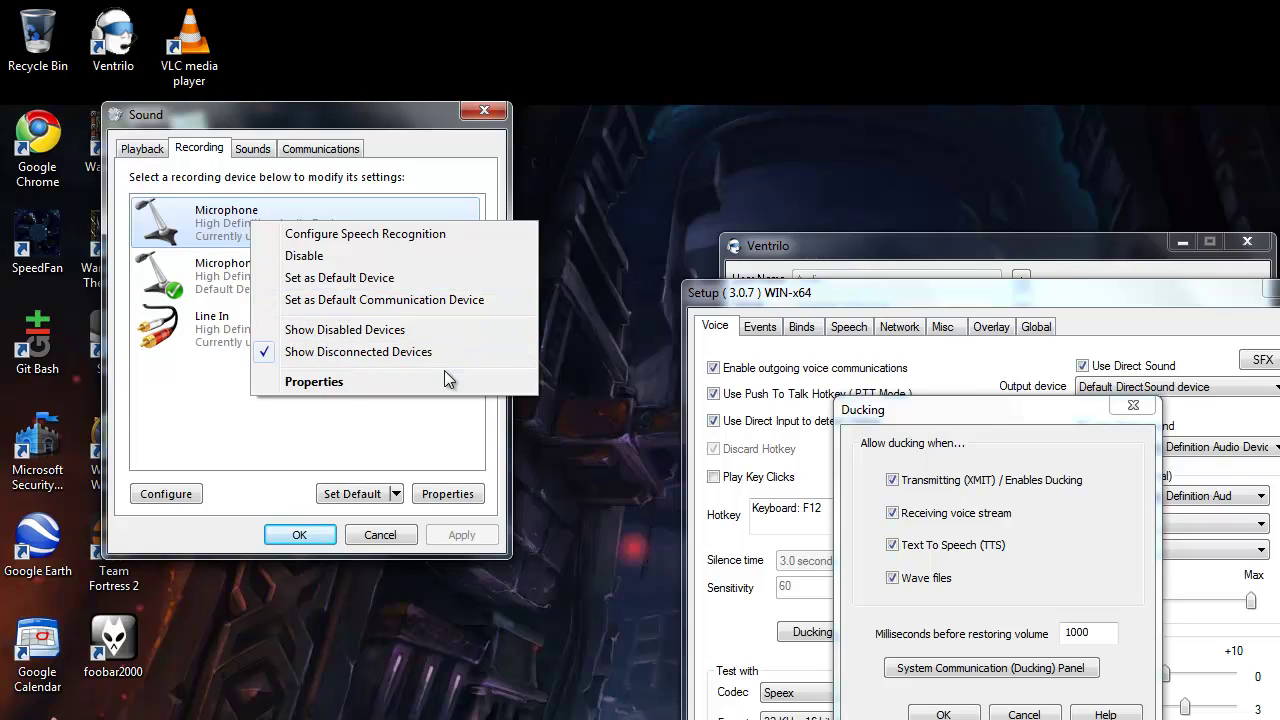
click(387, 437)
right_click(227, 279)
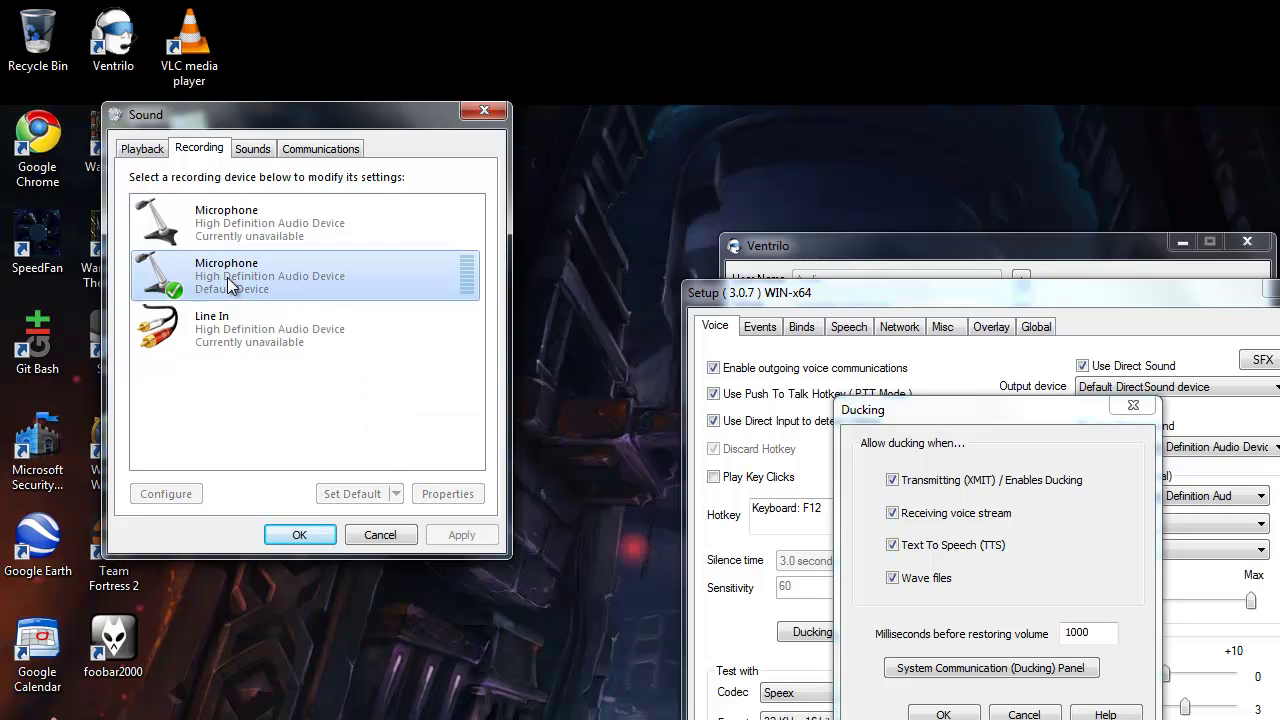
click(175, 435)
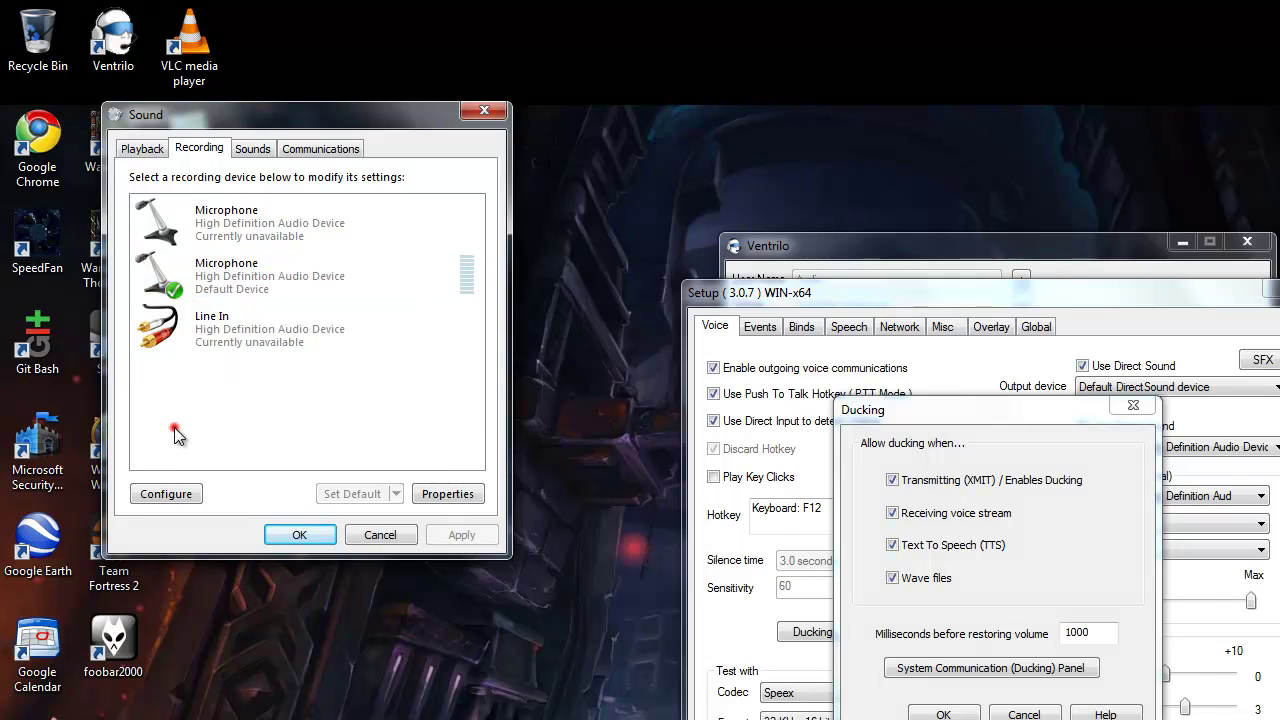
click(299, 301)
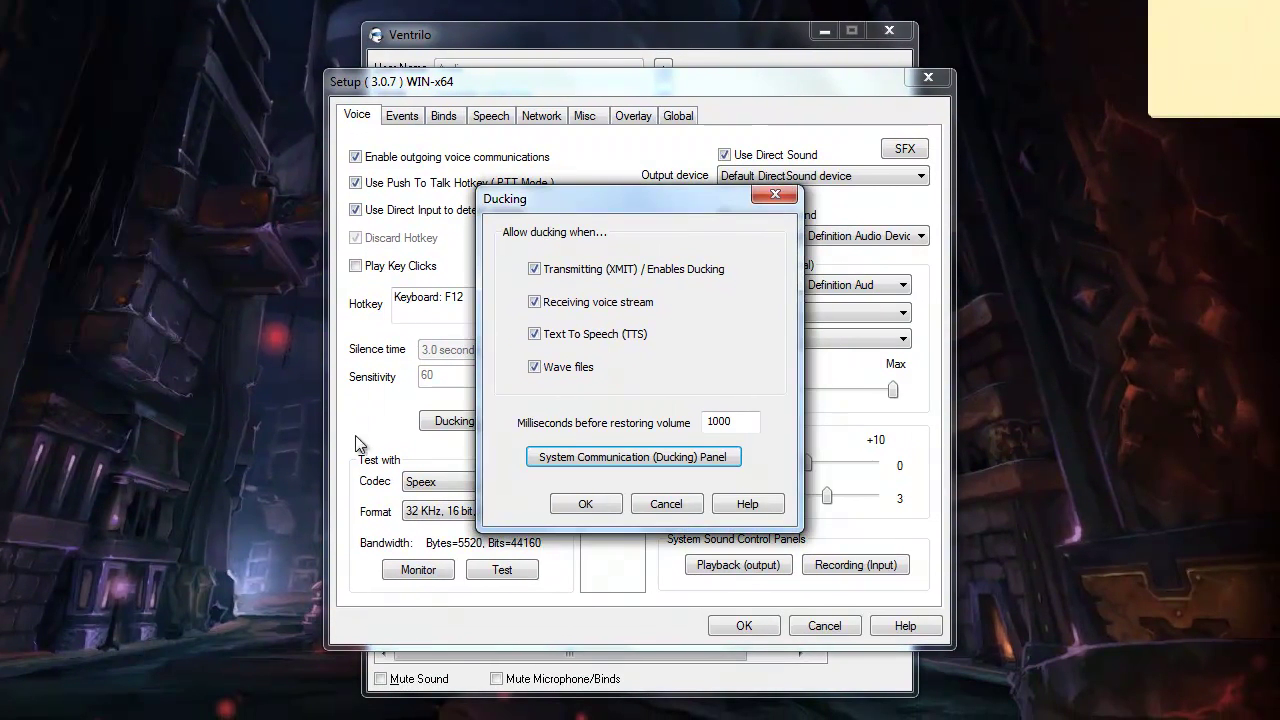
Accept the ducking options and the voice setup, returning to the lower part of the channel list.
click(612, 505)
click(741, 620)
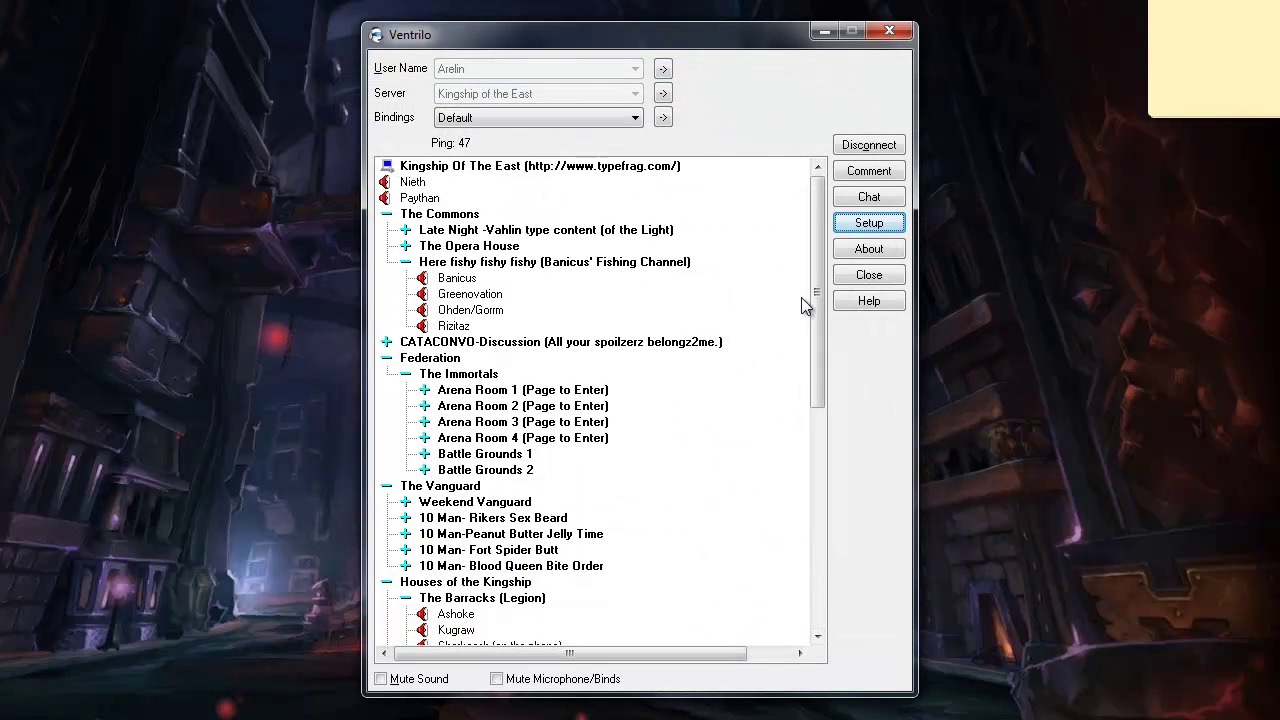
drag(813, 290, 808, 560)
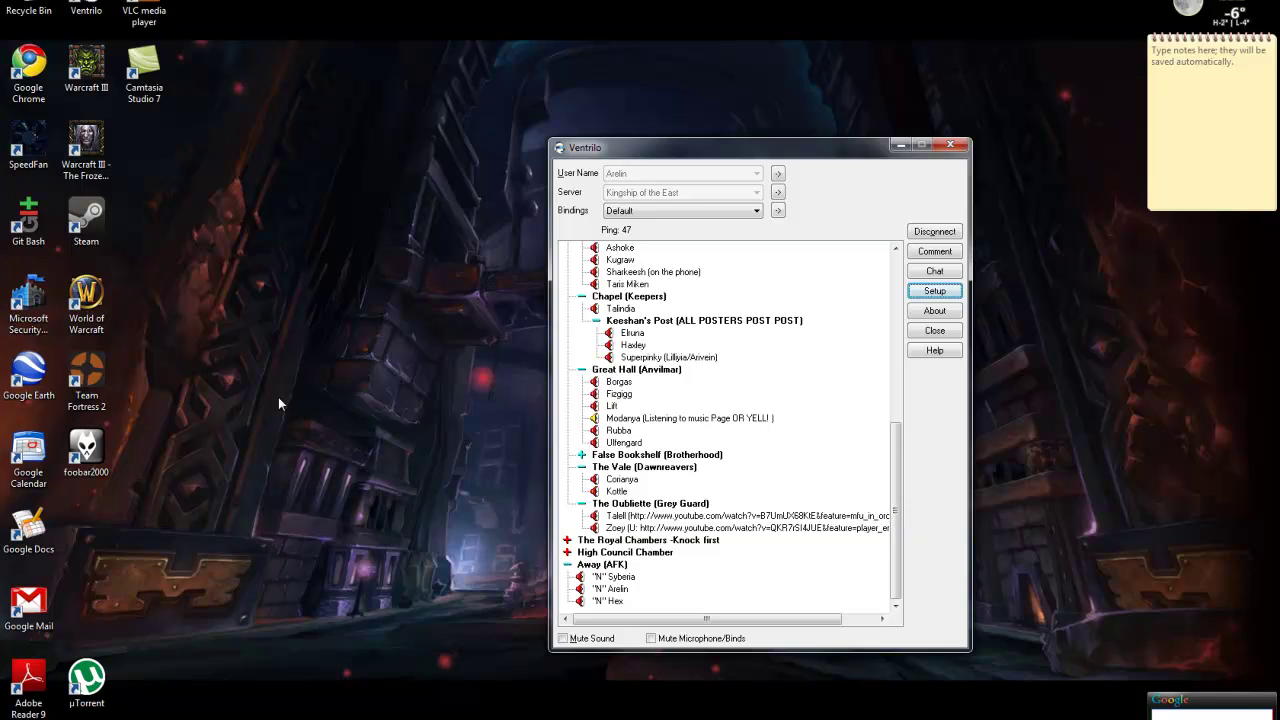
Switch to foobar2000 and play the track Shin-Sekai (feat. Rino) from the DJ Krush album Milight.
double_click(86, 452)
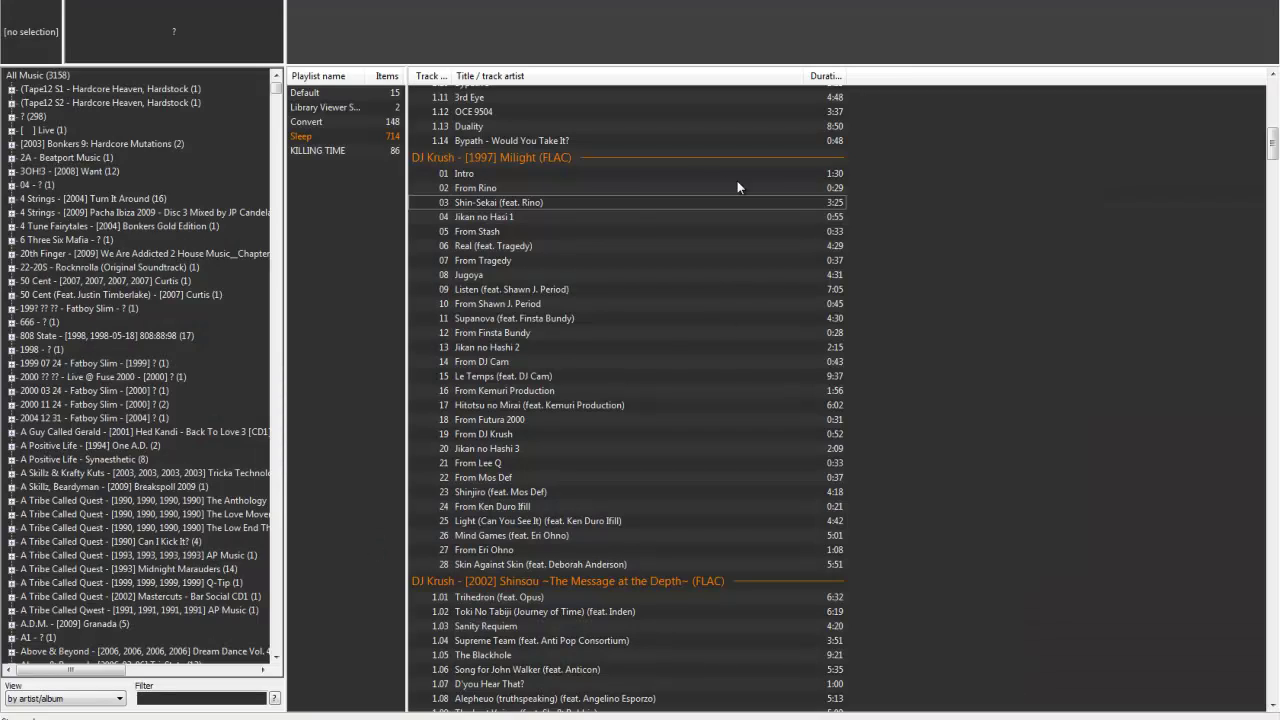
scroll(536, 340, down, 12)
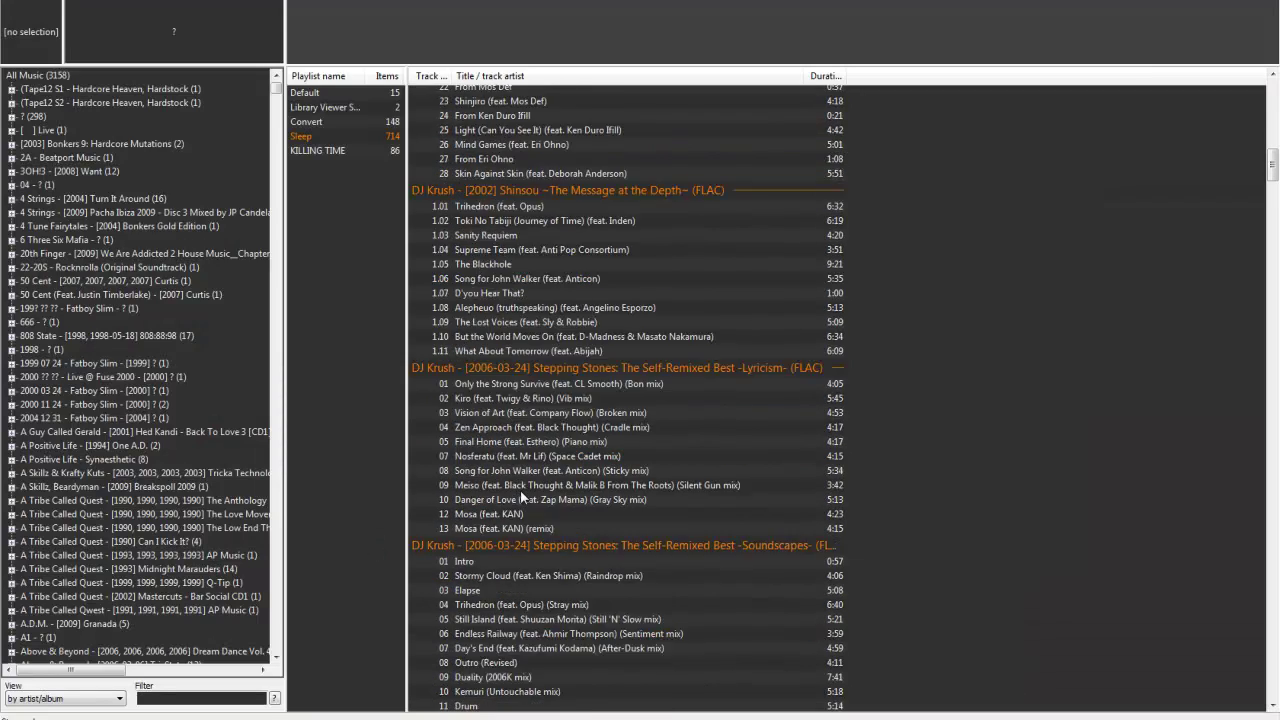
scroll(524, 485, up, 9)
scroll(524, 485, up, 5)
scroll(537, 477, down, 20)
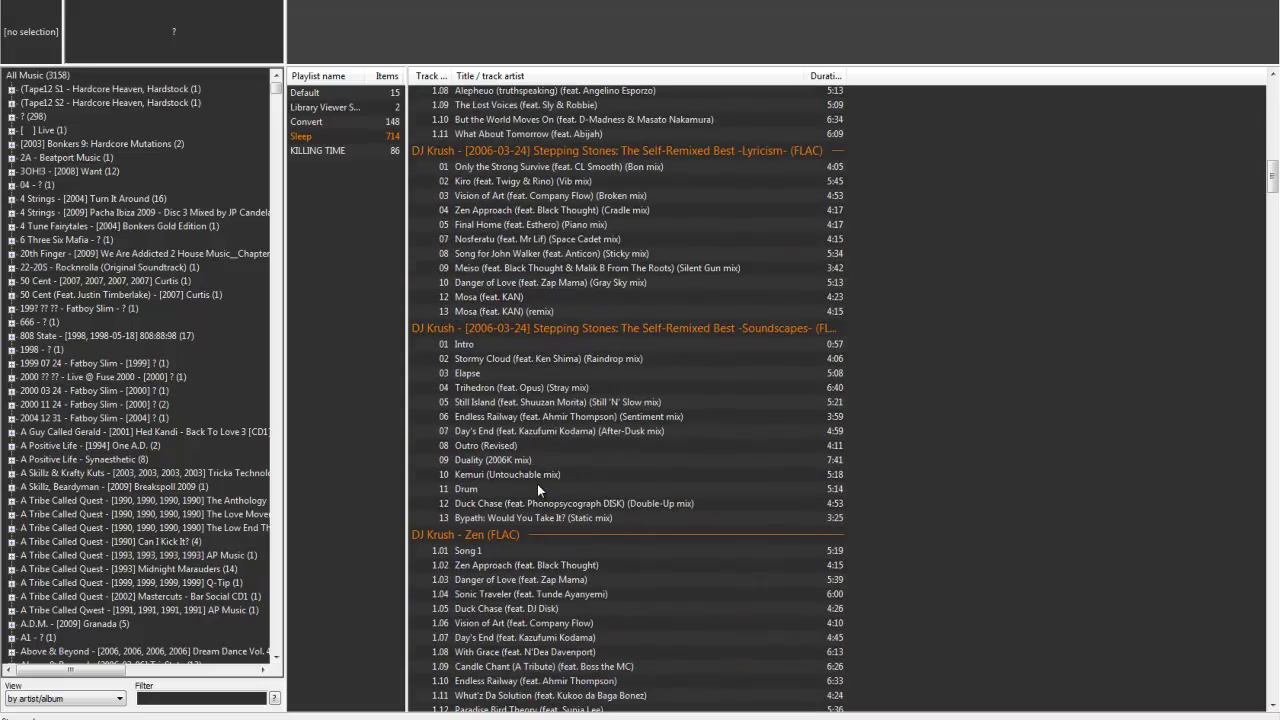
scroll(572, 517, up, 20)
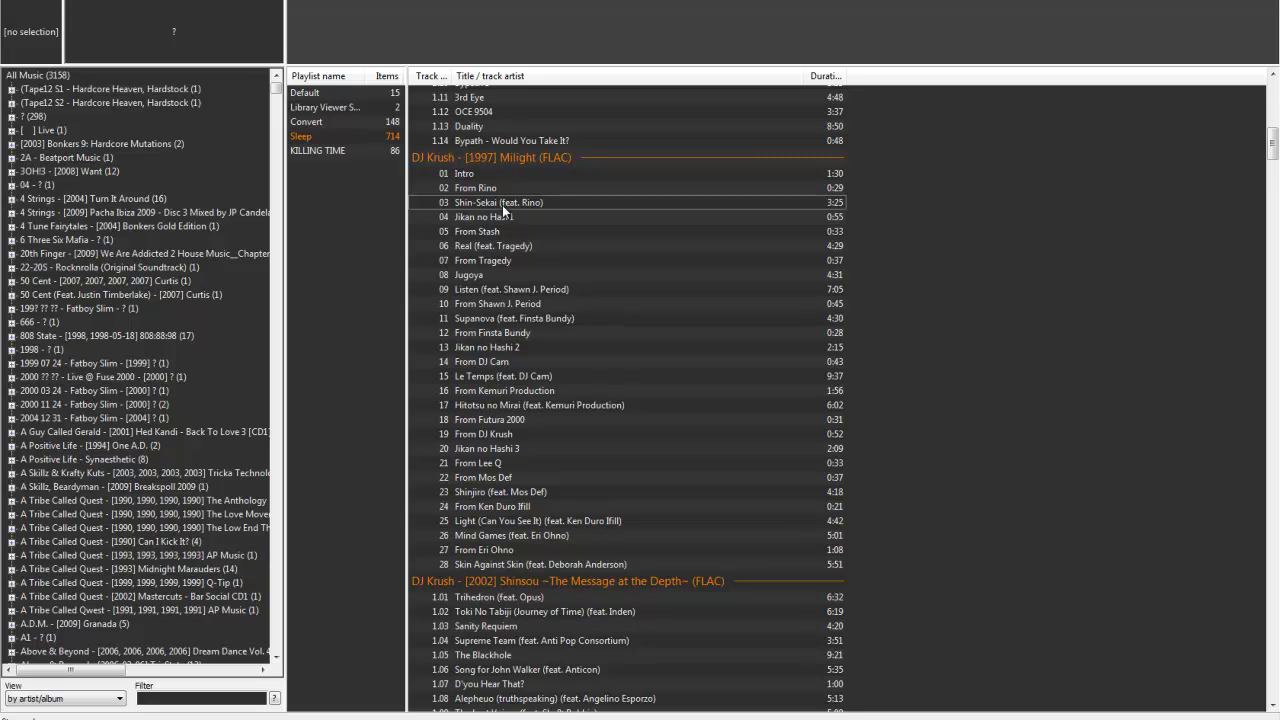
double_click(498, 203)
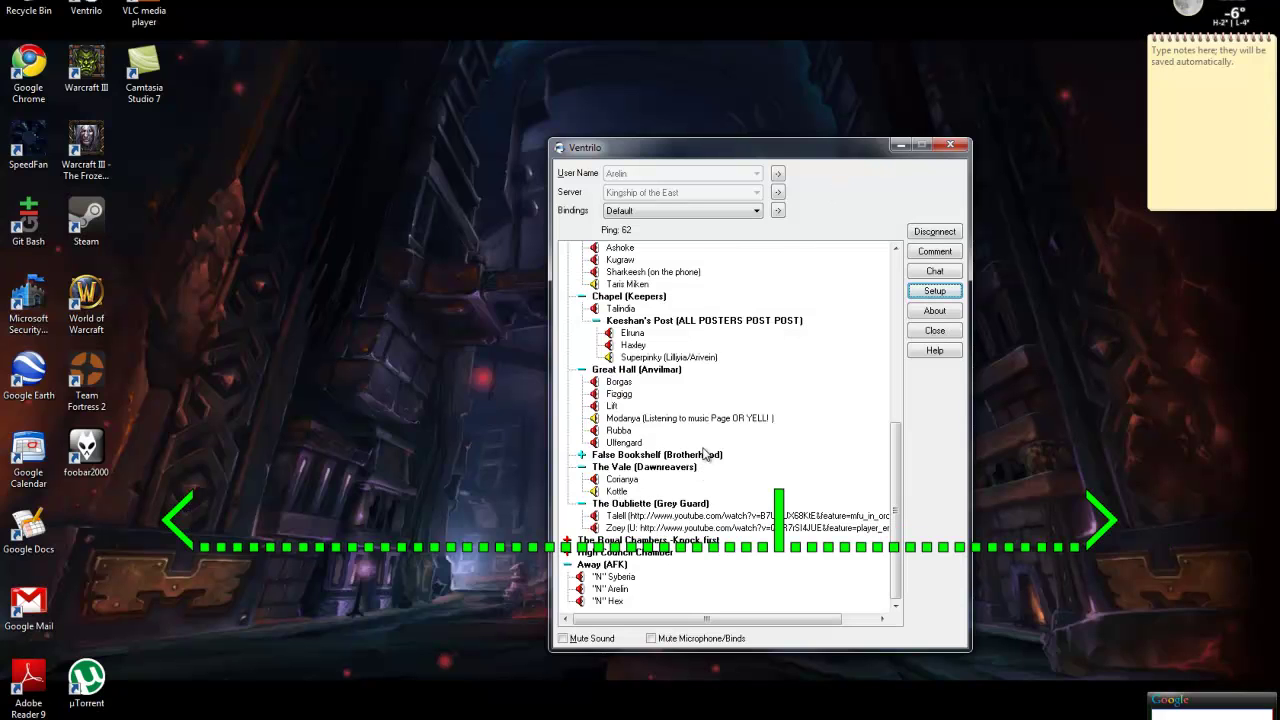
Back in Ventrilo, join the channel The Vale (Dawnreavers) under Houses of the Kingship.
click(682, 440)
scroll(686, 447, up, 5)
scroll(696, 458, down, 2)
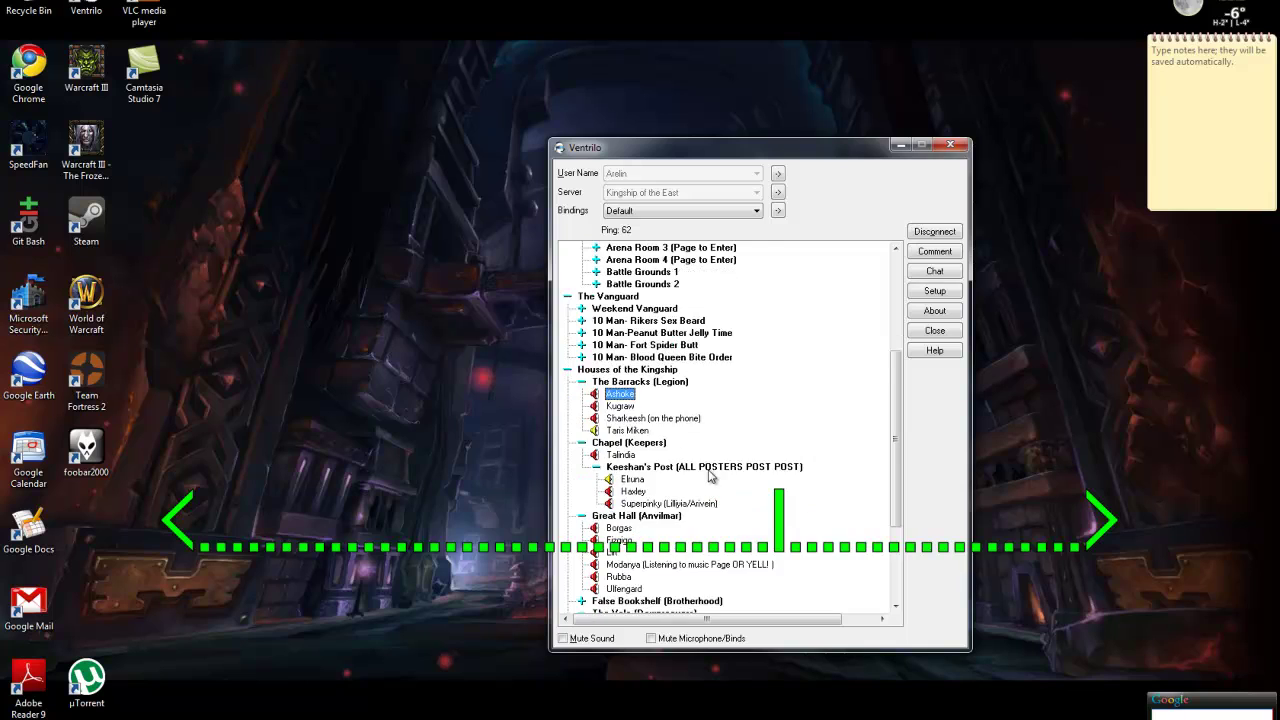
scroll(698, 446, down, 2)
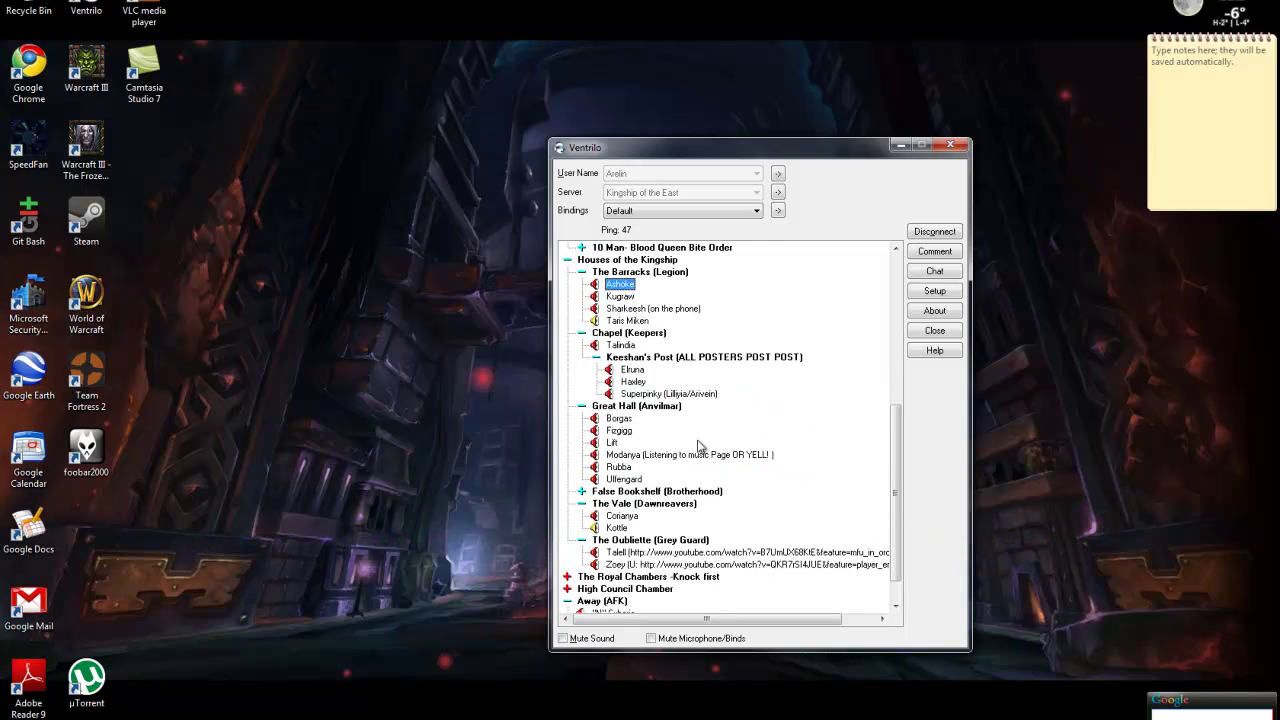
double_click(620, 503)
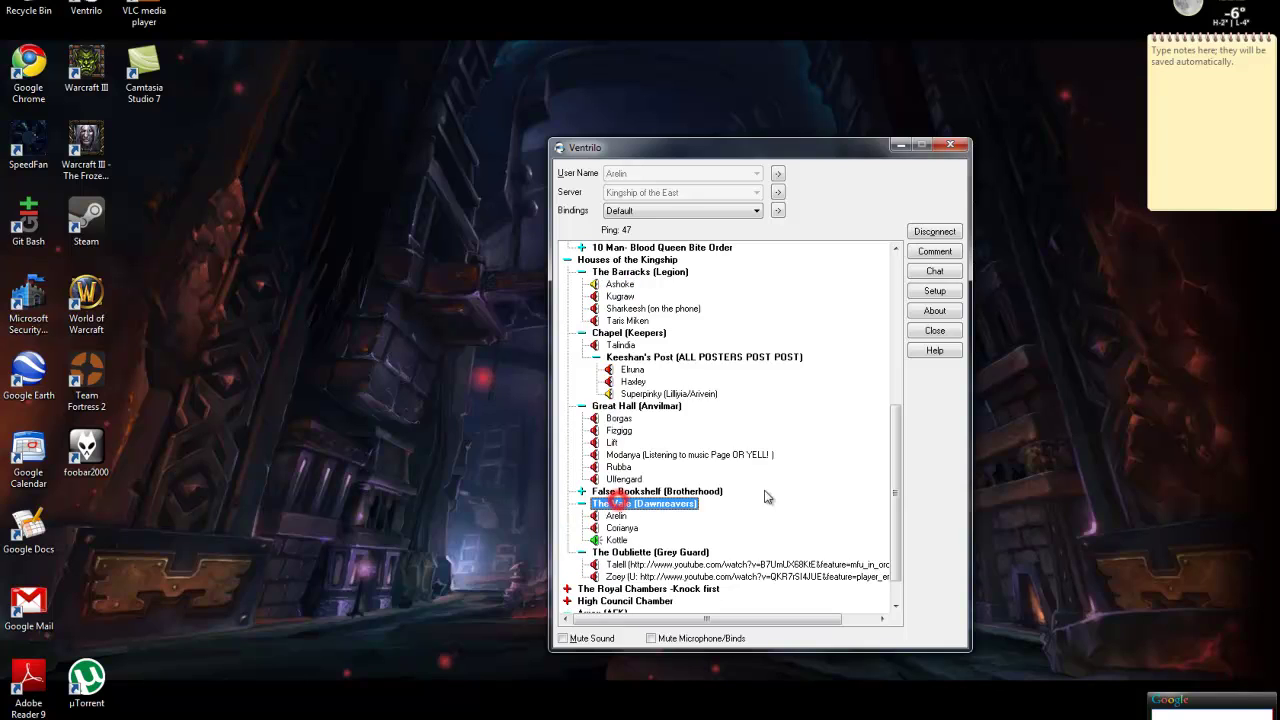
Transmit voice with push to talk in the joined channel to test ducking while Ventrilo is in the background.
click(1027, 449)
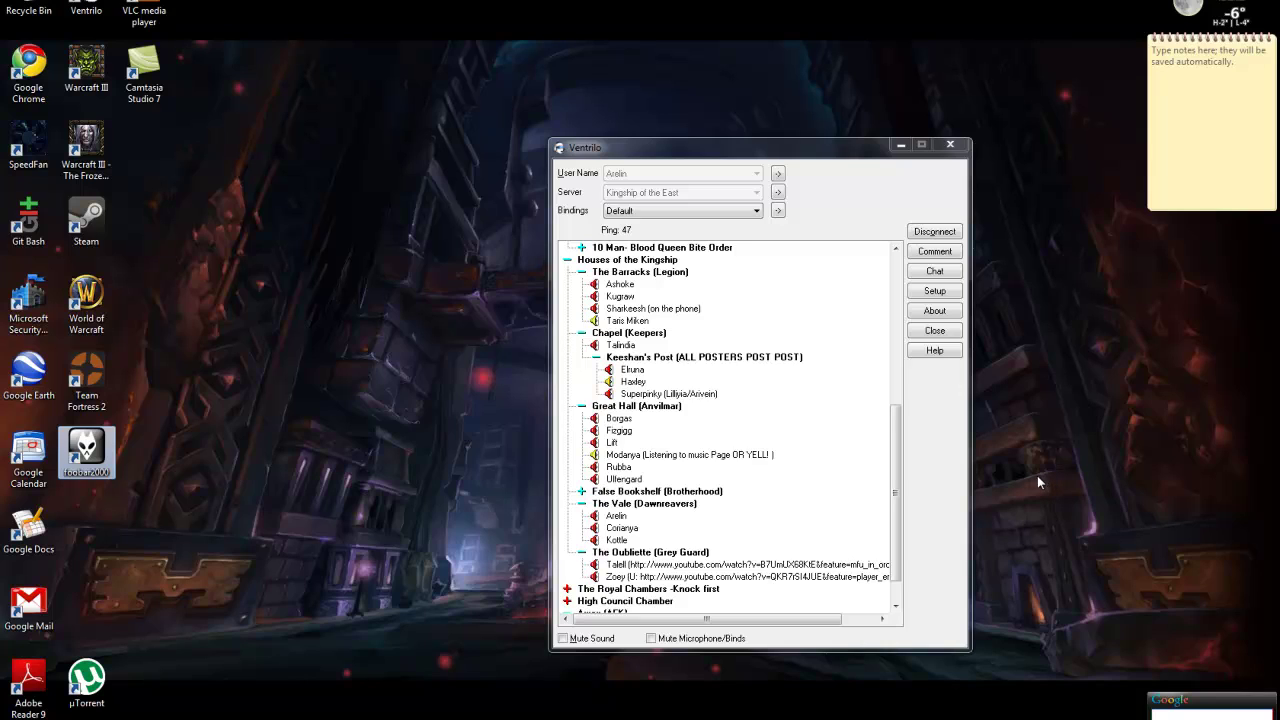
key(ctrl)
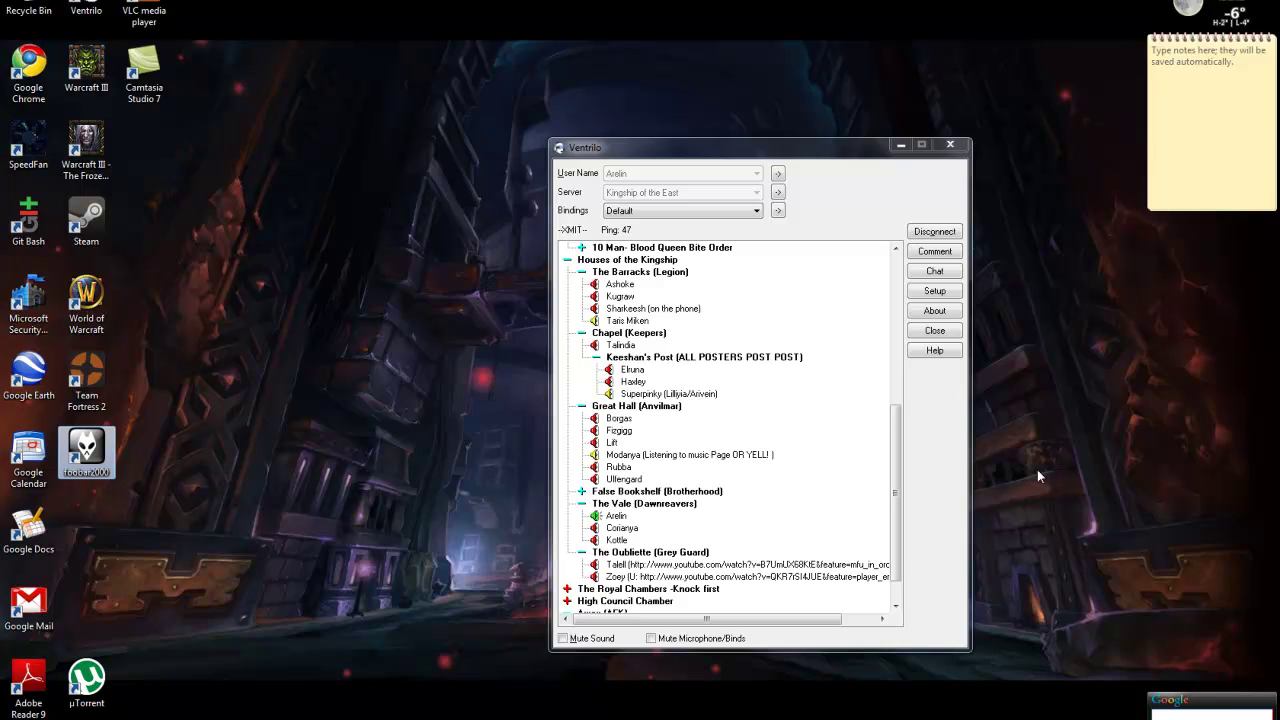